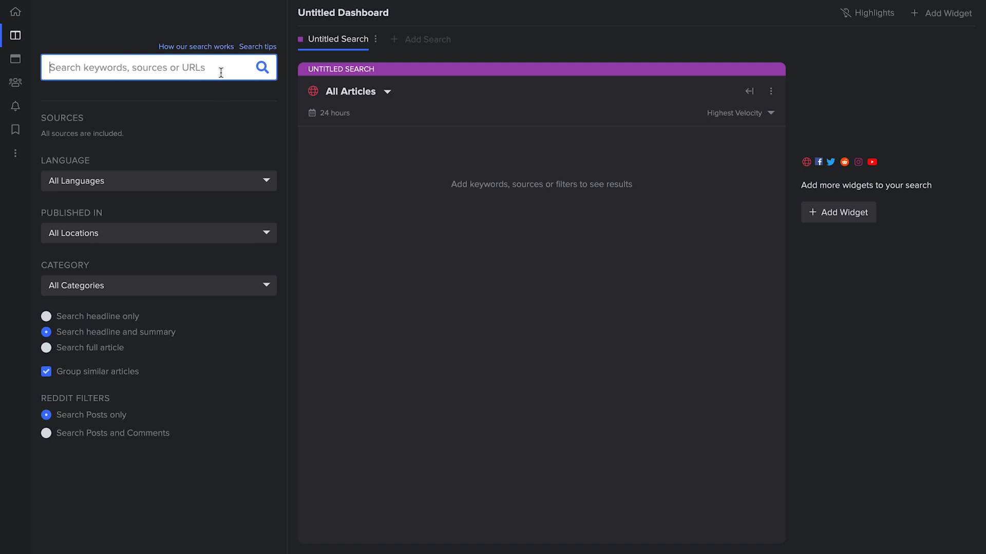
Add Covid as a keyword to the search and limit the language to English
text(Covid)
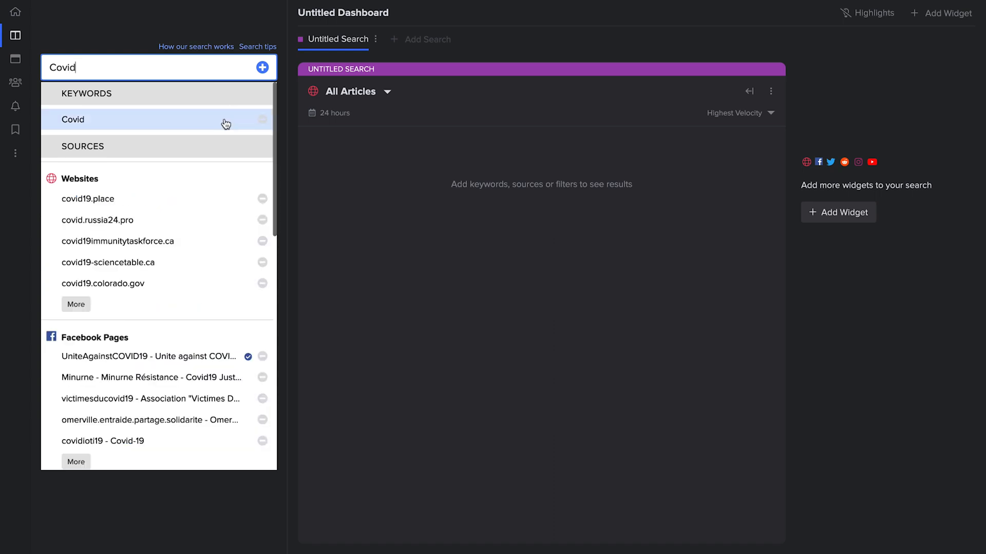
click(224, 120)
click(220, 197)
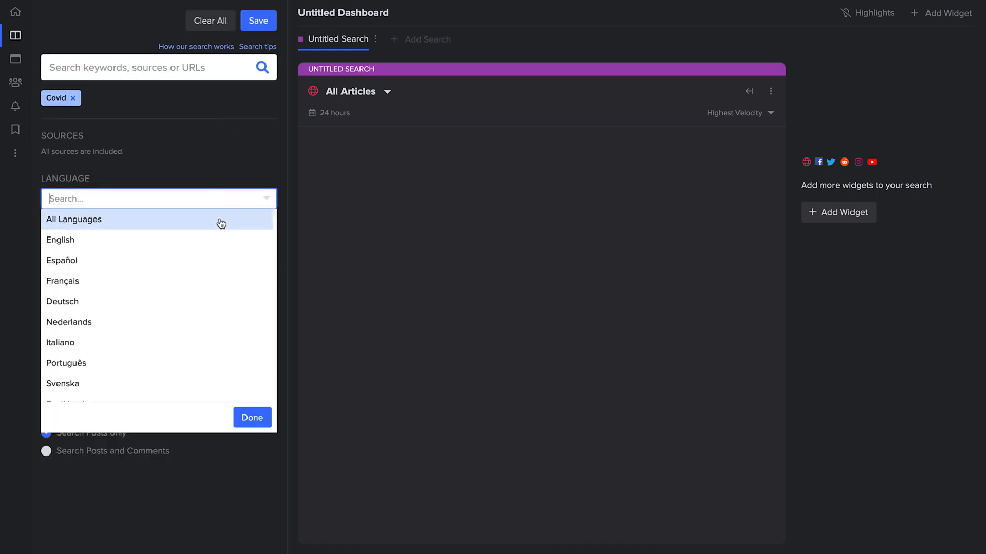
click(218, 240)
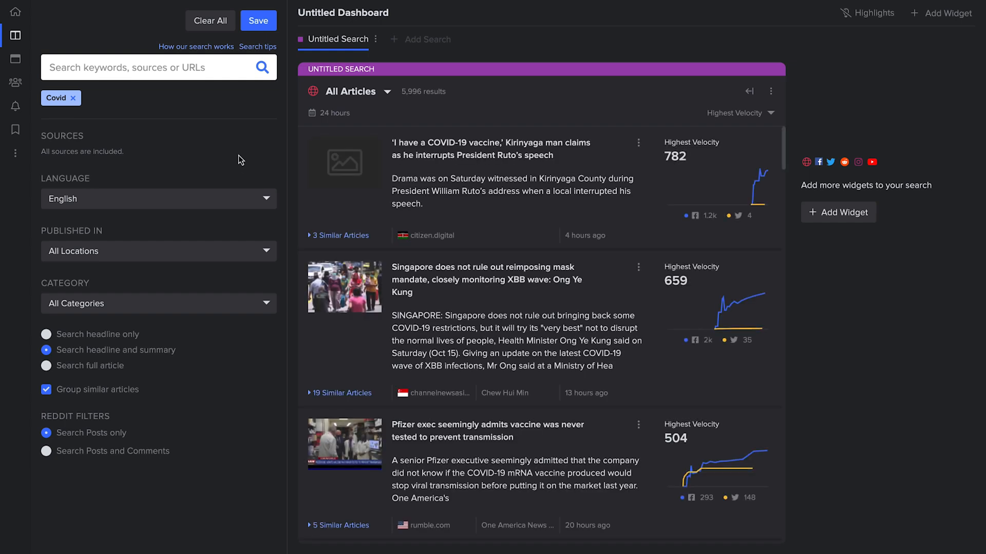
Sort the article results by Overperforming on any platform
click(746, 122)
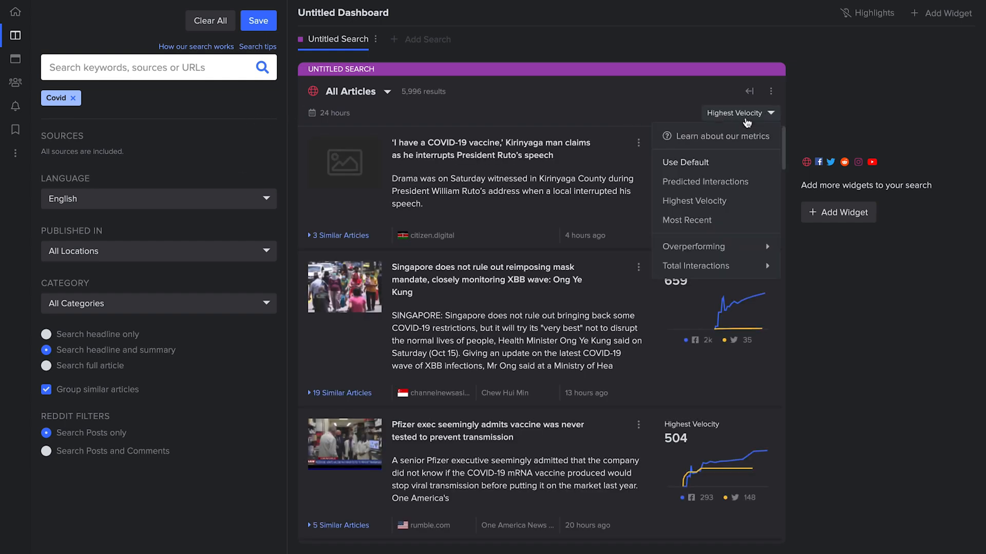
mouse_move(761, 258)
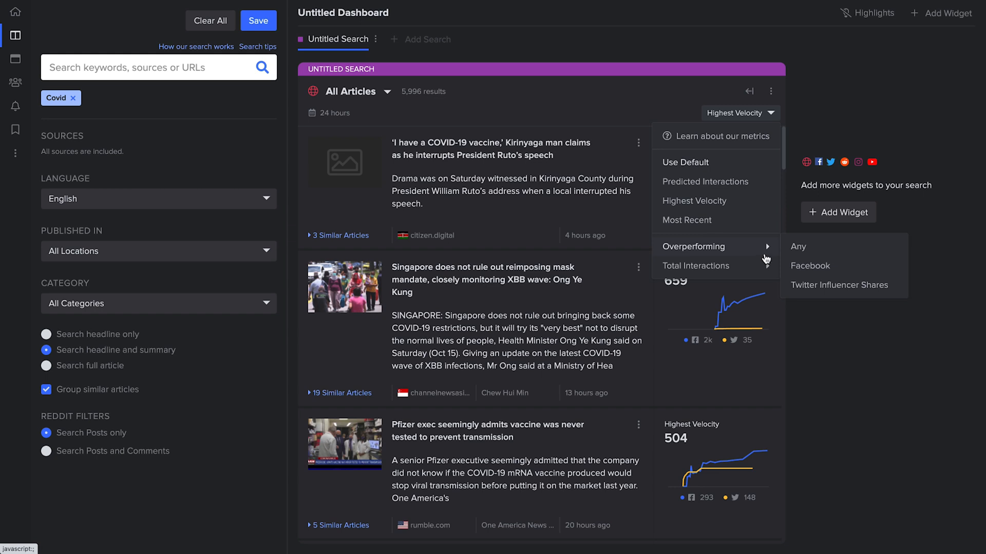
click(811, 249)
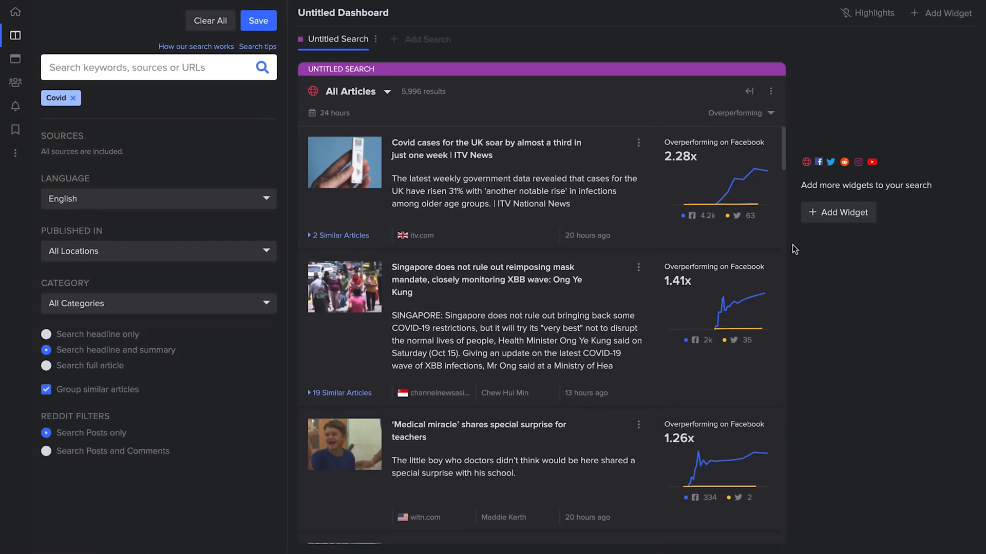
View the article details of the ITV News story on soaring UK Covid cases and close them
click(740, 239)
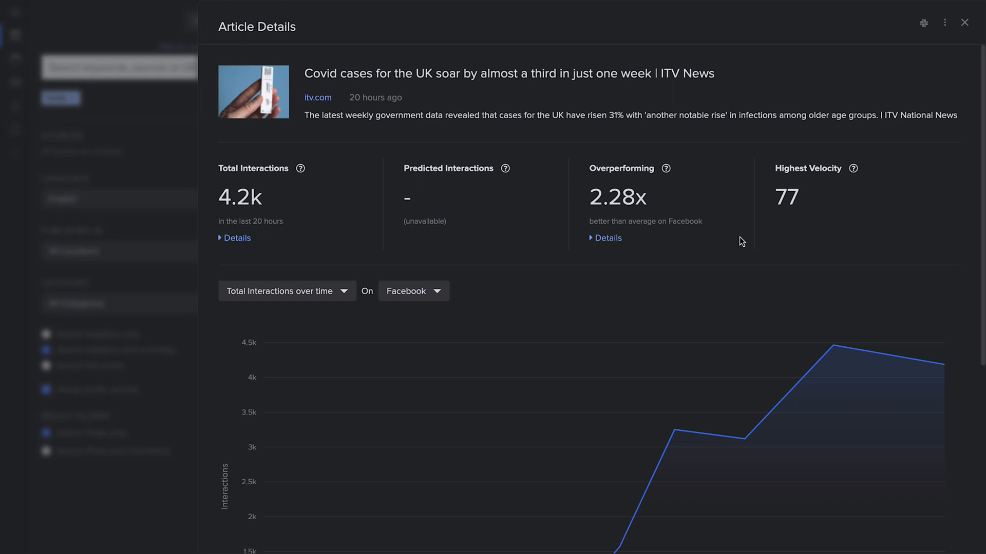
click(964, 23)
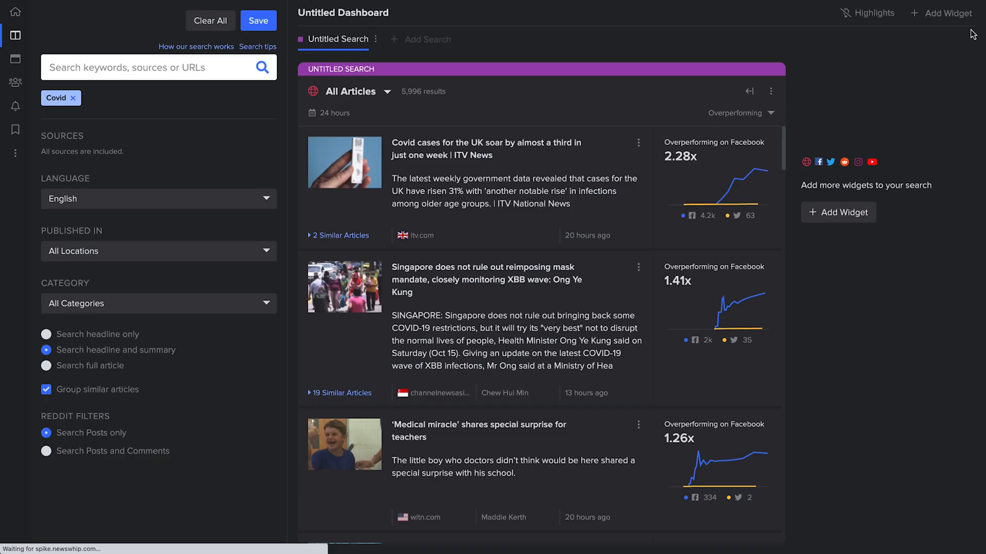
Set the time range of the untitled search to the last 1 month
click(348, 114)
click(409, 270)
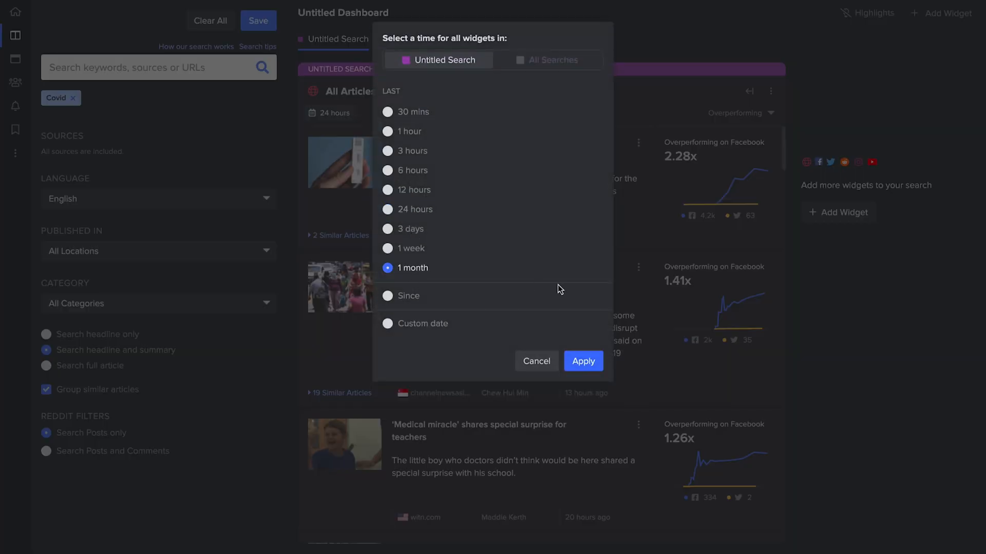
click(584, 360)
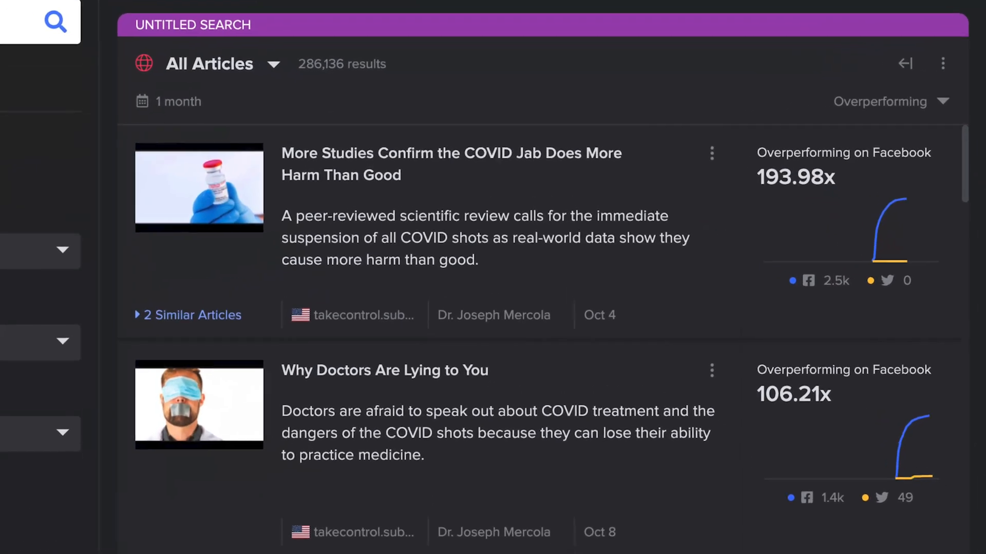
mouse_move(886, 266)
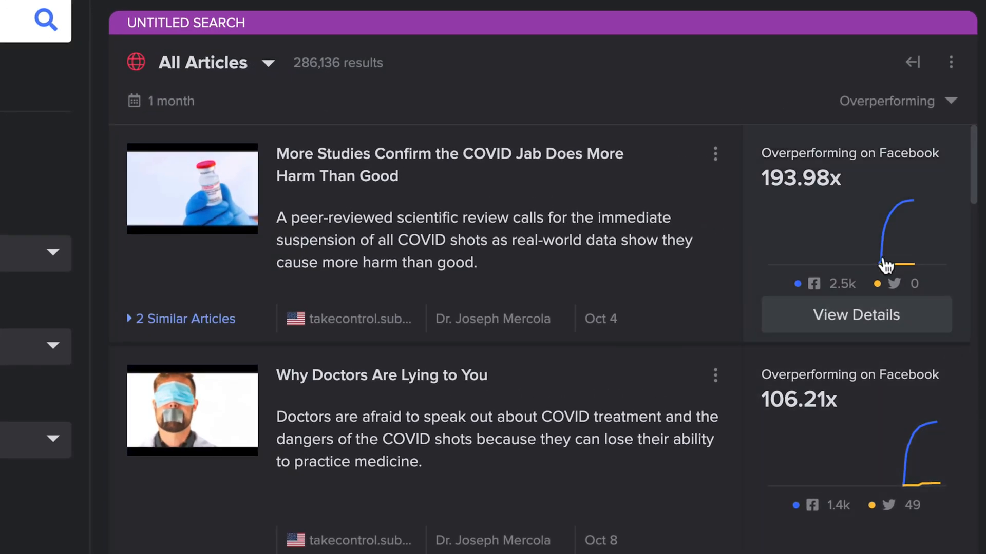
mouse_move(882, 459)
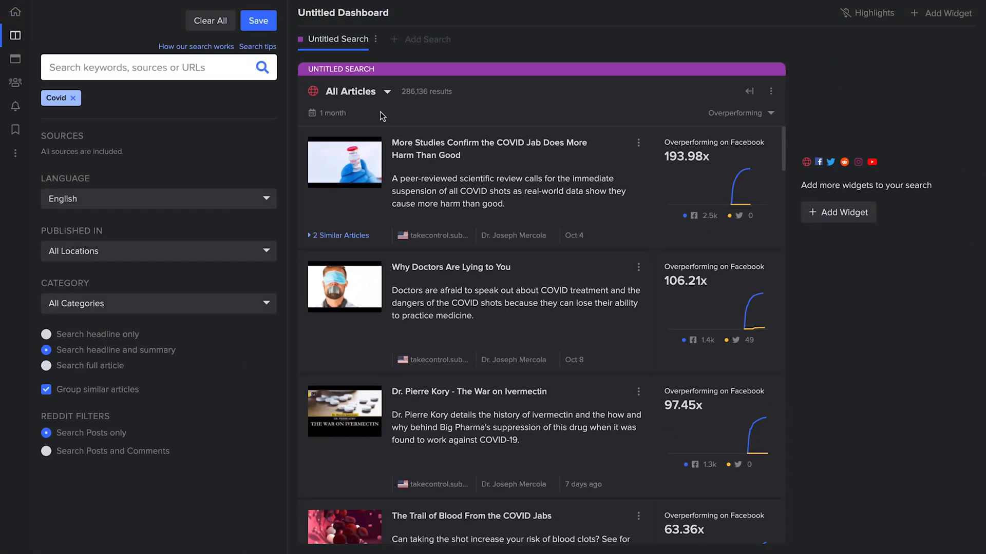
Replace the Covid keyword with the exact phrase "cost of living"
click(73, 98)
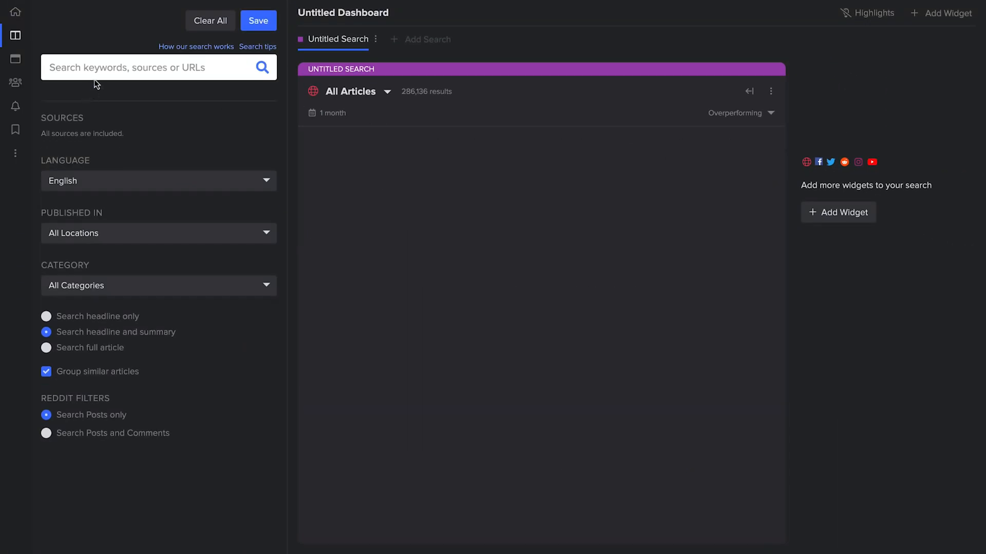
click(96, 71)
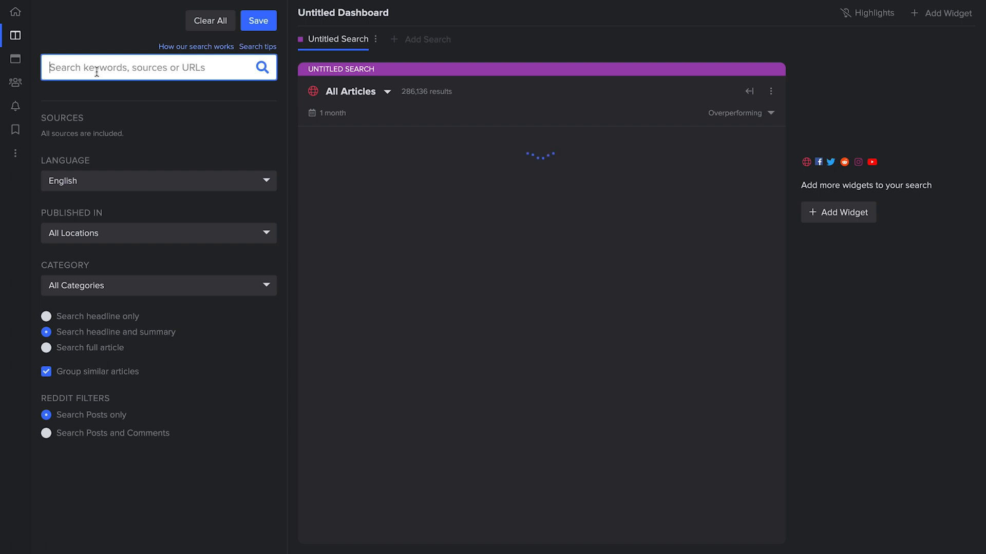
text("cost of )
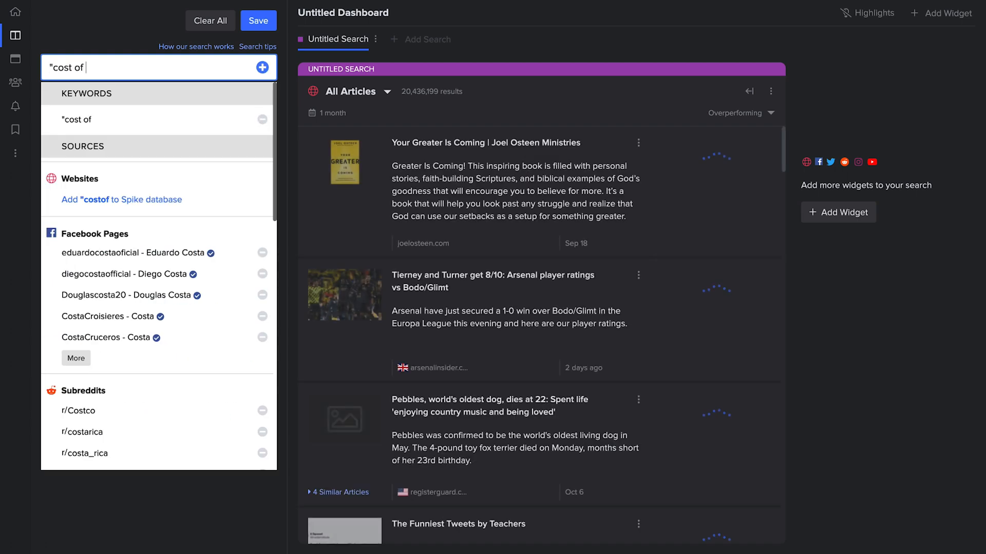
text(living")
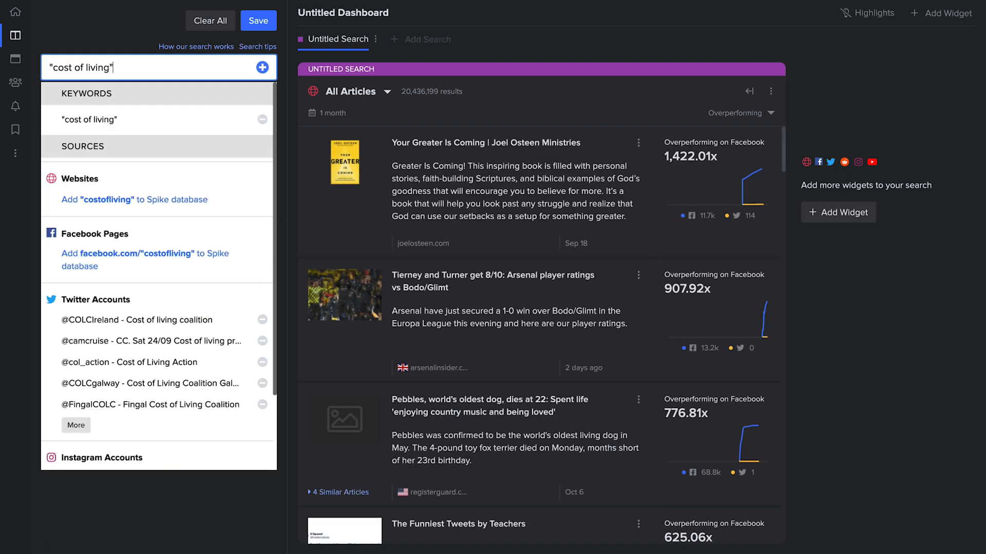
click(160, 118)
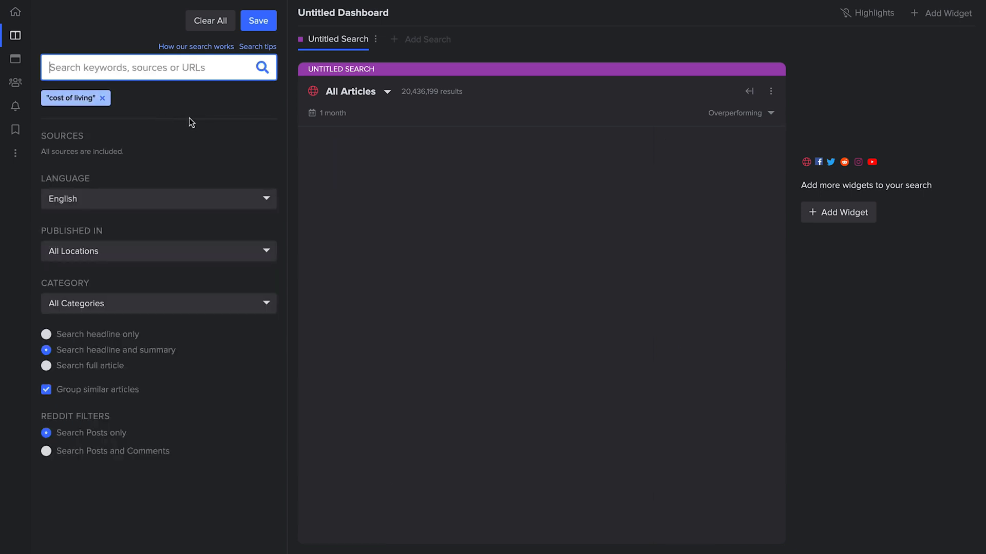
Set the time range of the "cost of living" search to the last 24 hours
click(334, 122)
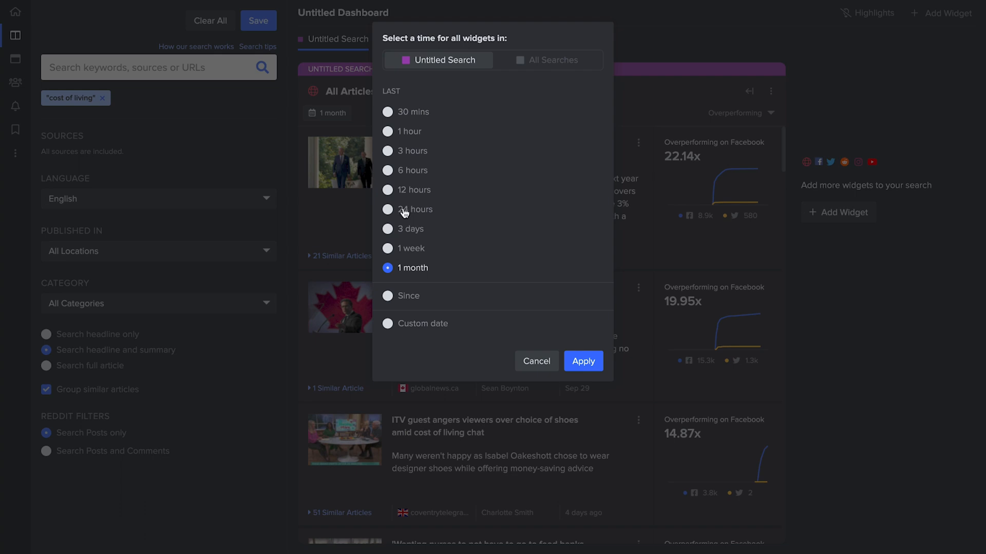
click(404, 210)
click(597, 364)
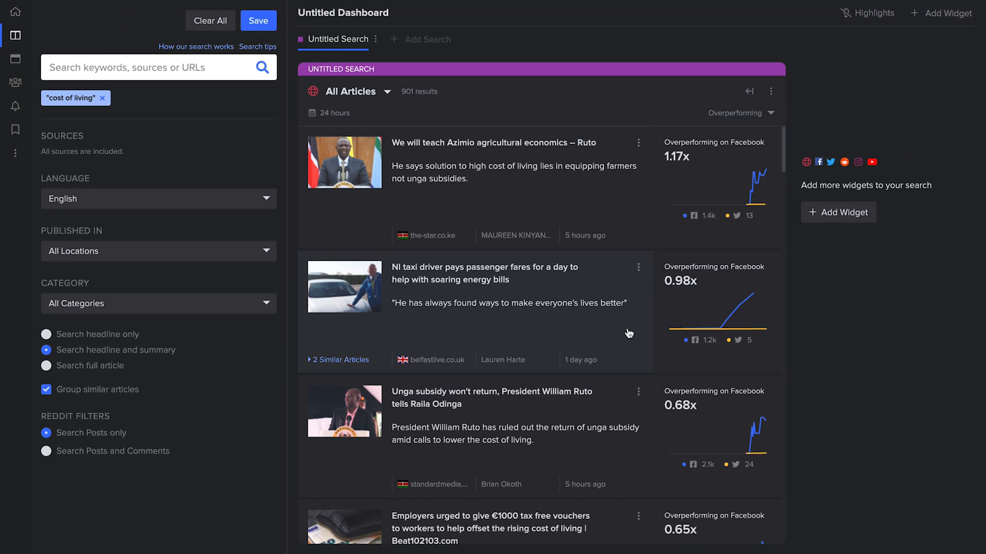
Remove the "cost of living" keyword and add the website theguardian.com as a source
click(103, 98)
click(113, 77)
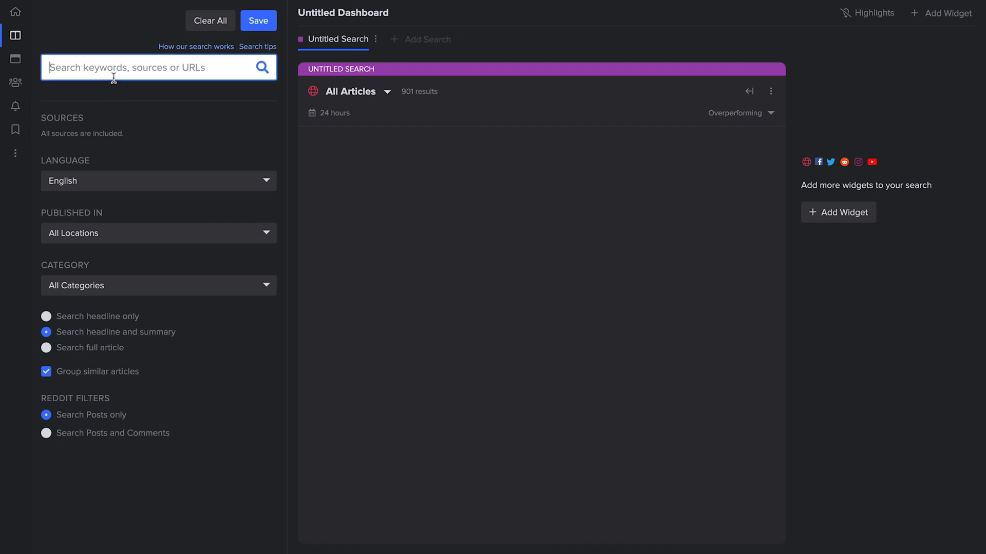
text(thegu)
text(ardian)
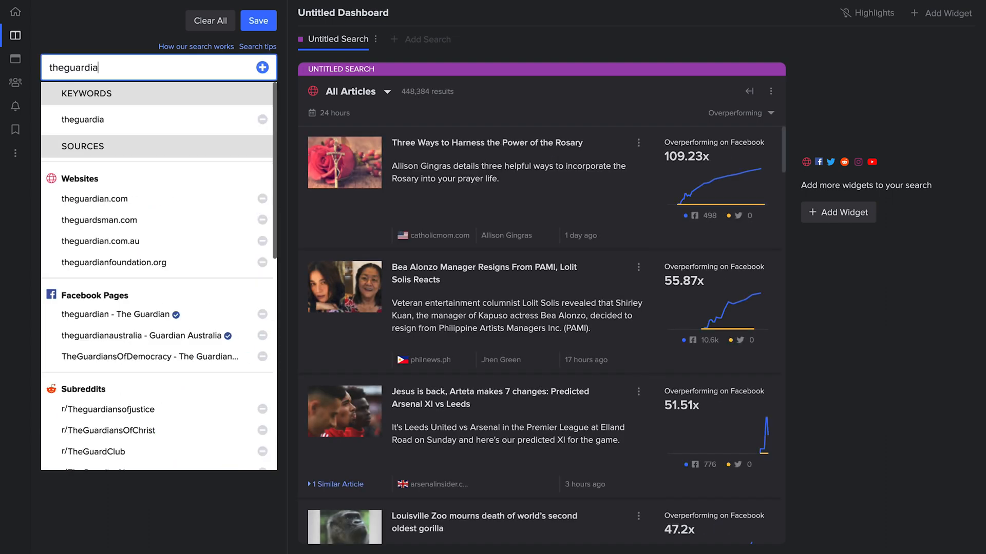
click(153, 200)
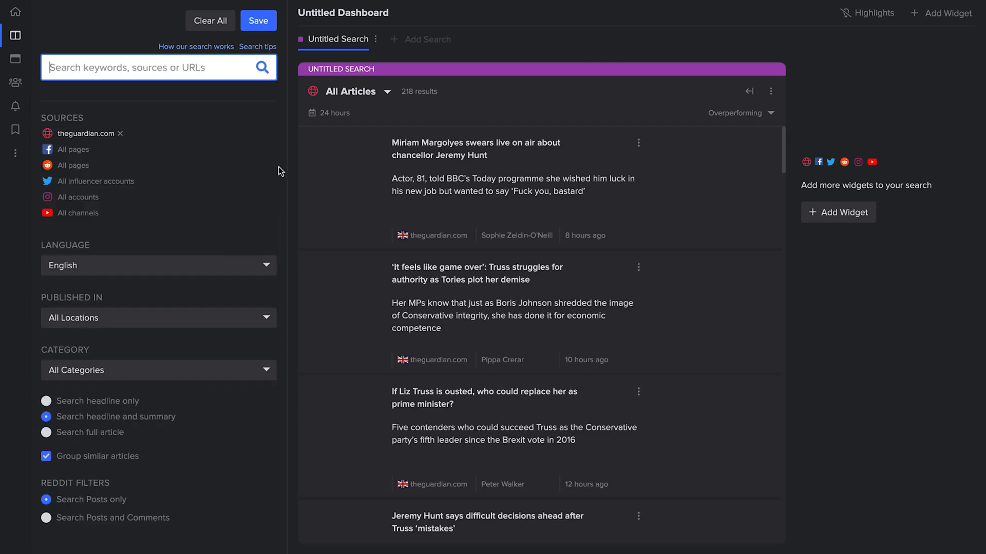
Save the search under the name The Guardian
click(268, 31)
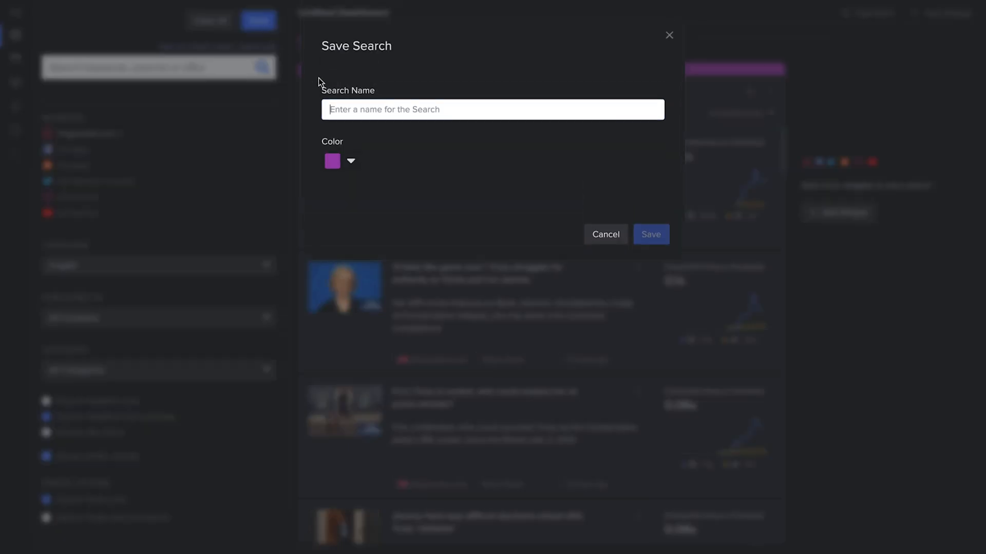
text(The Guardian)
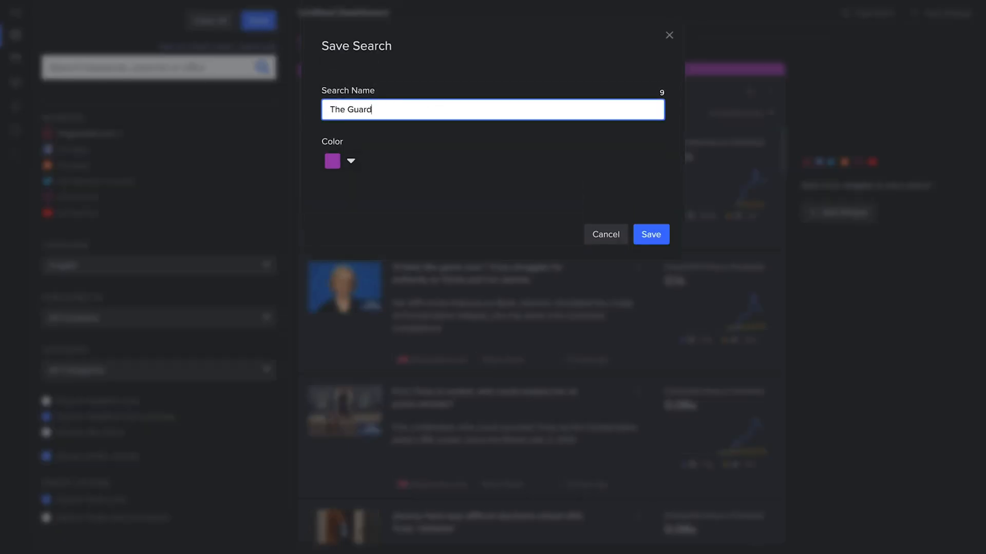
click(651, 235)
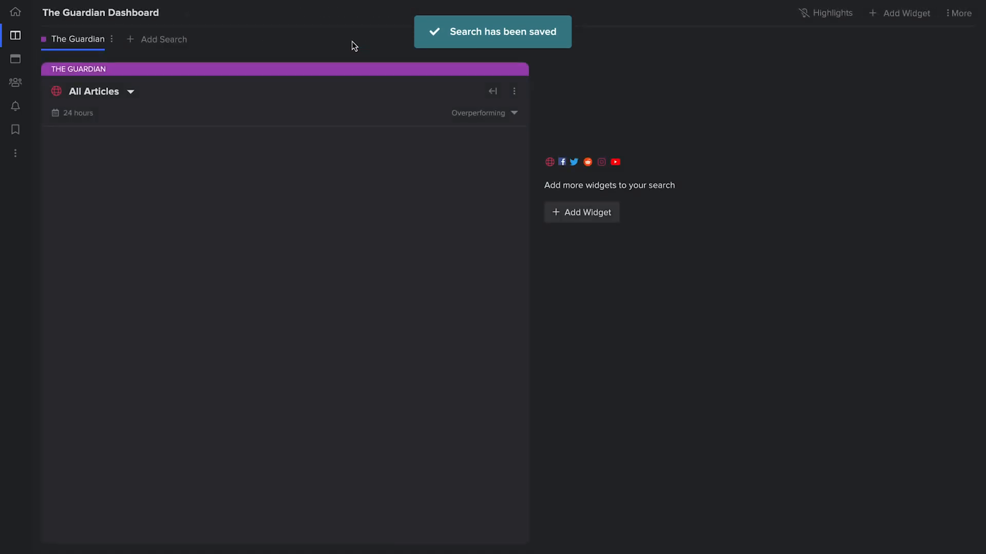
Add a second search to the dashboard with the website dailymail.co.uk as its source
click(188, 45)
click(177, 66)
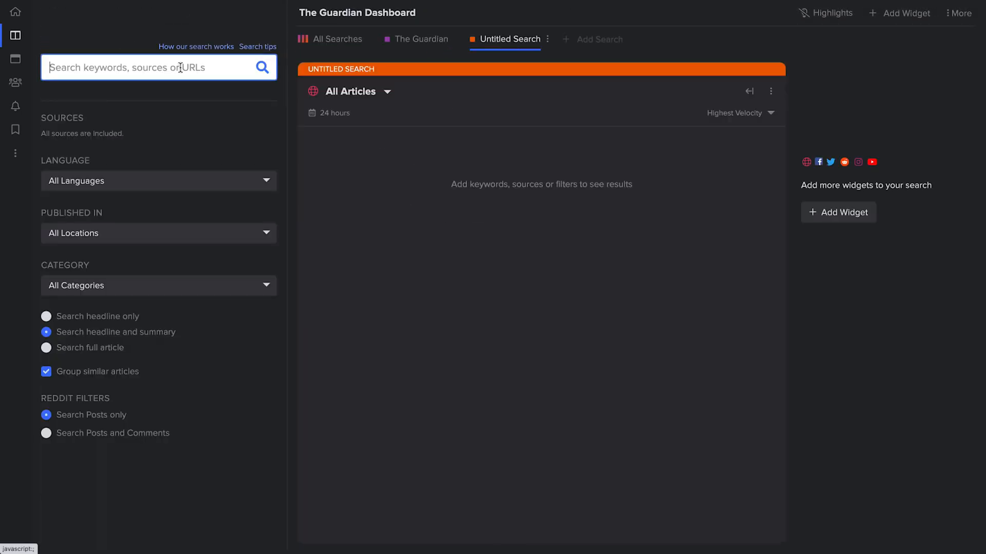
text(dailymail)
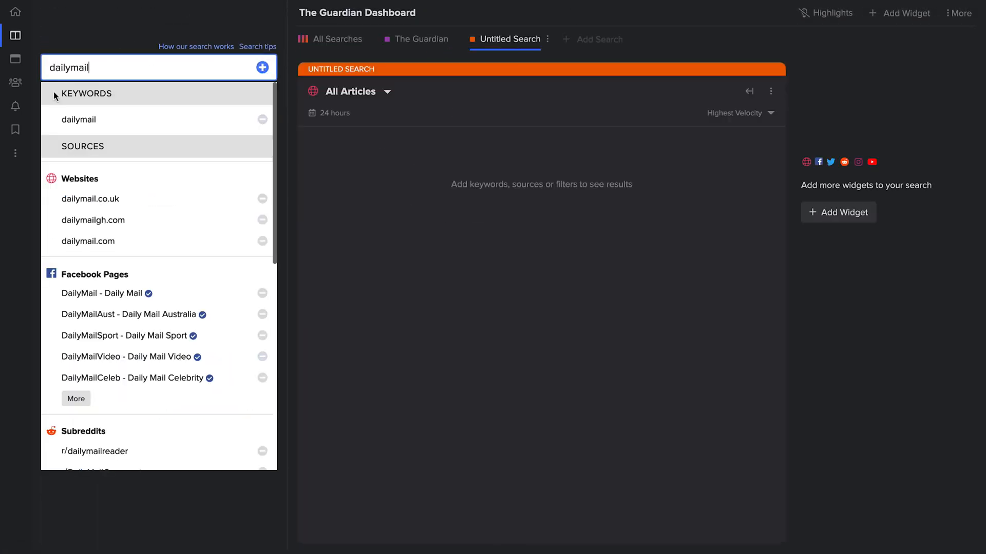
click(110, 200)
Save the new search as The Daily Mail and display all searches of the dashboard together
click(259, 21)
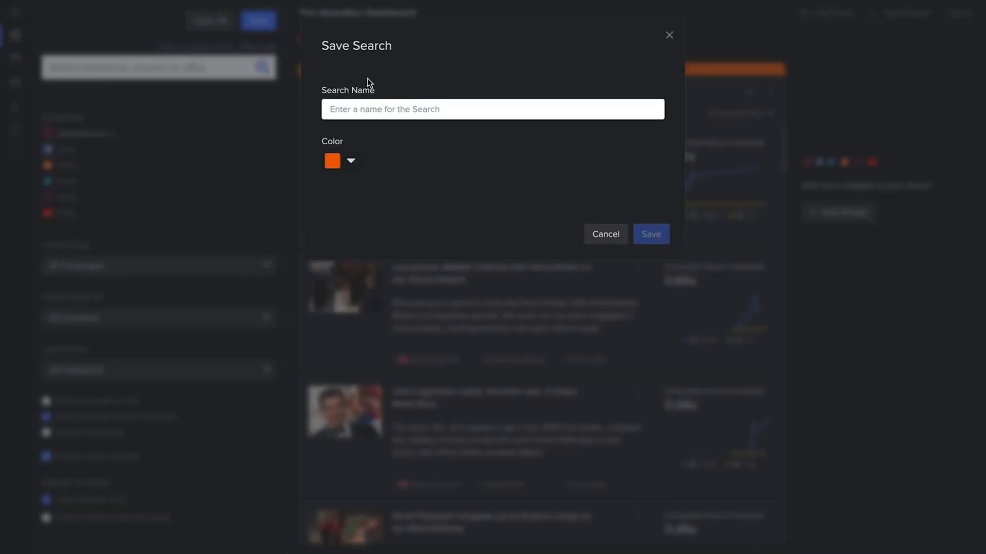
text(The Daily Mail)
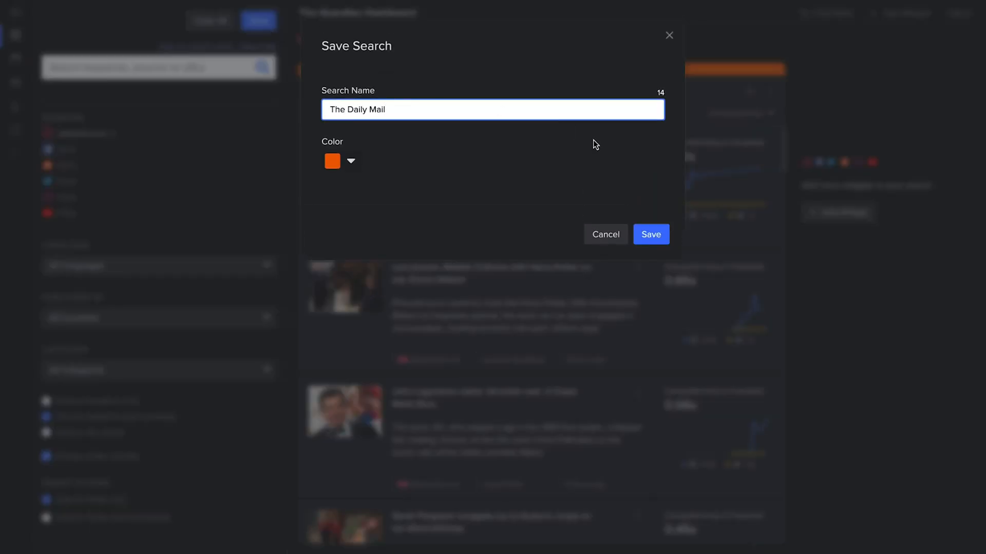
click(651, 237)
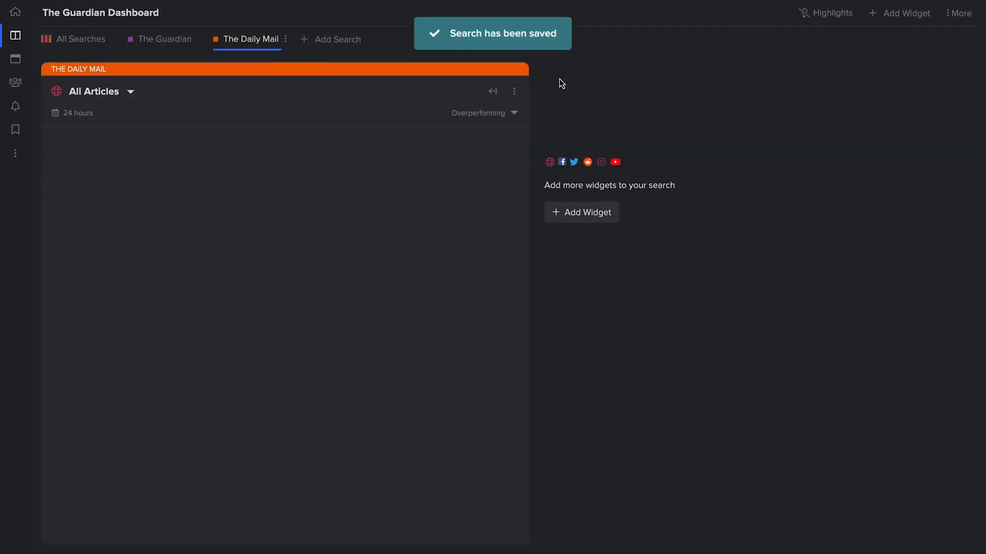
click(95, 41)
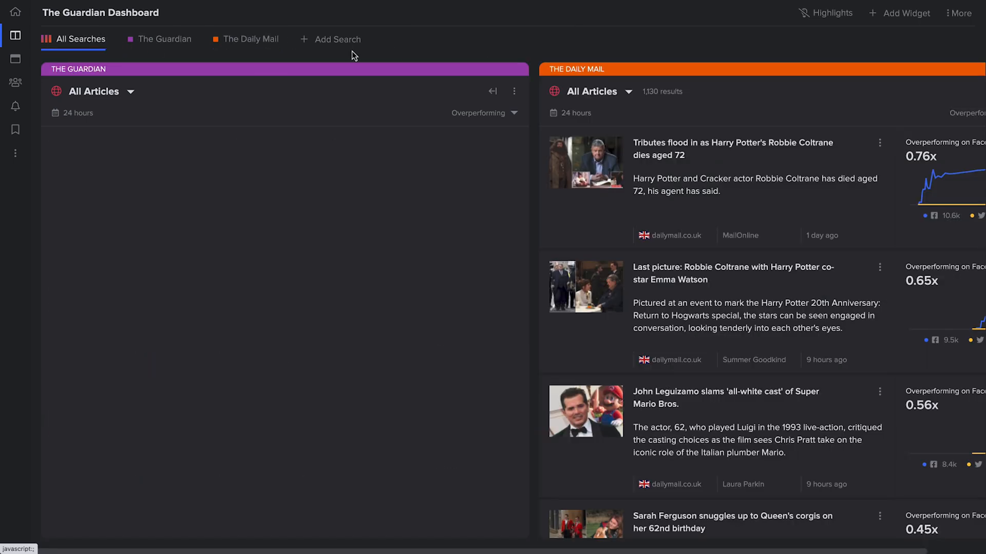